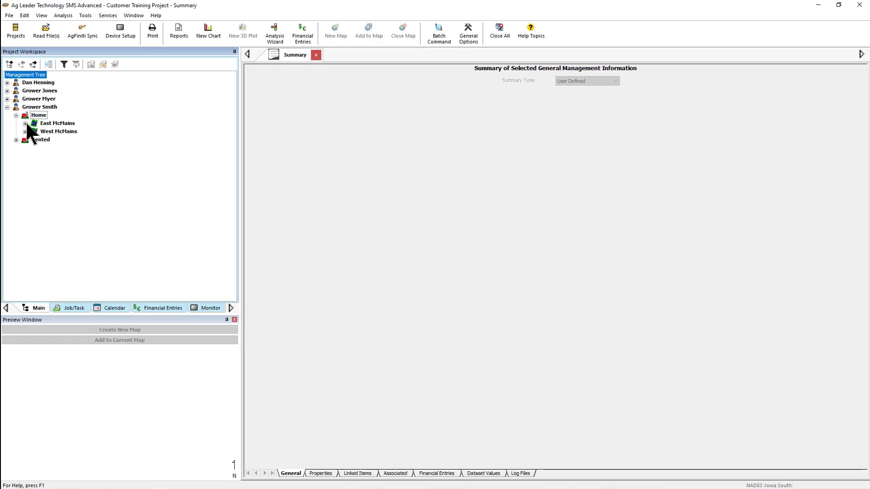
Create a new map from the 2021 grain harvest data of the East McMains field.
click(25, 124)
click(34, 126)
click(42, 147)
click(70, 181)
click(144, 330)
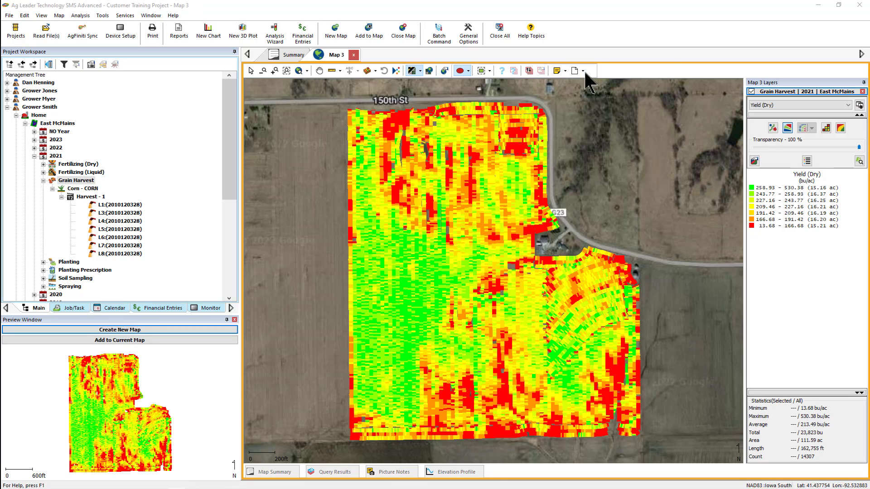
Start a new field trial from the map, using the East McMains field of the Home farm as reference data.
click(584, 71)
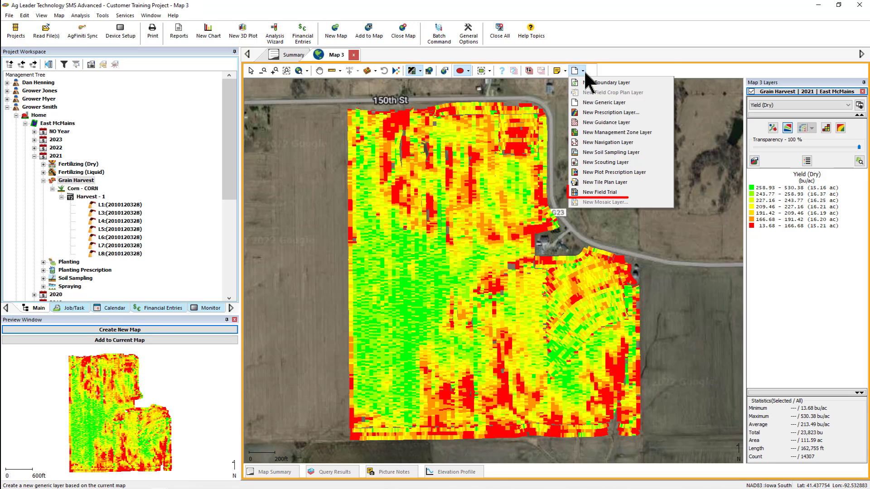
click(620, 193)
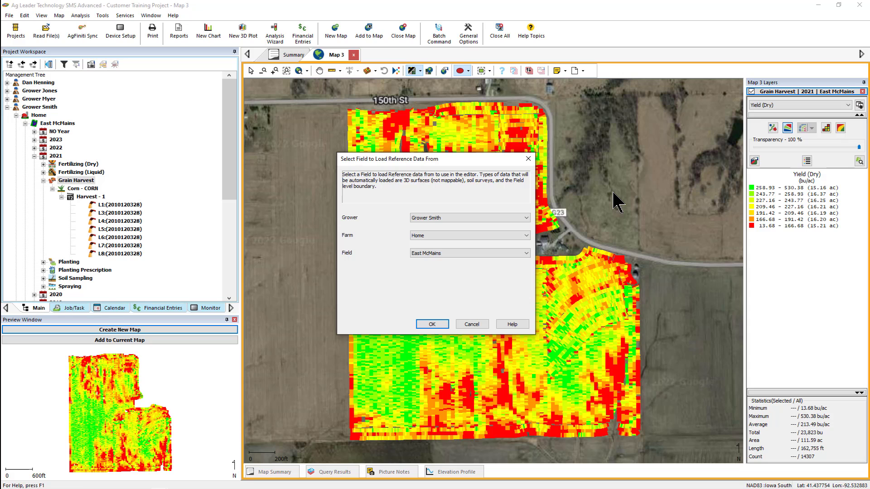
click(429, 325)
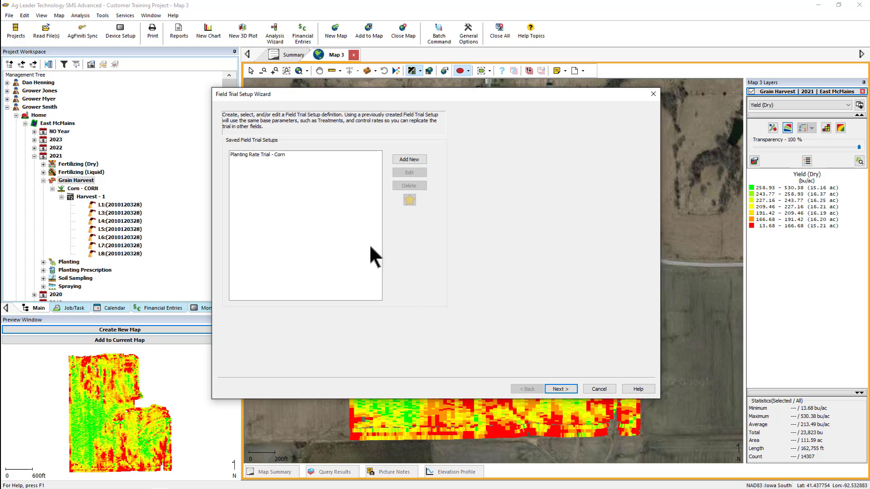
Add a new field trial setup named "Planting Trial 2023" with the description "XXHybrid".
click(295, 154)
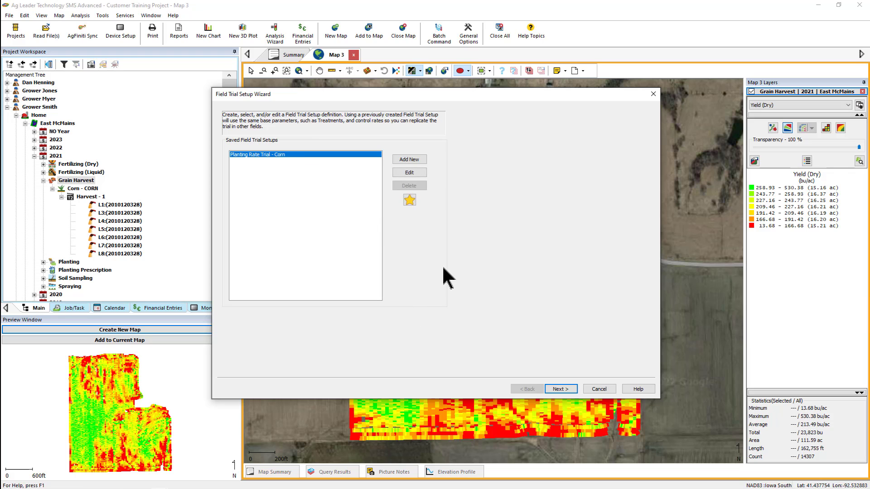
click(417, 160)
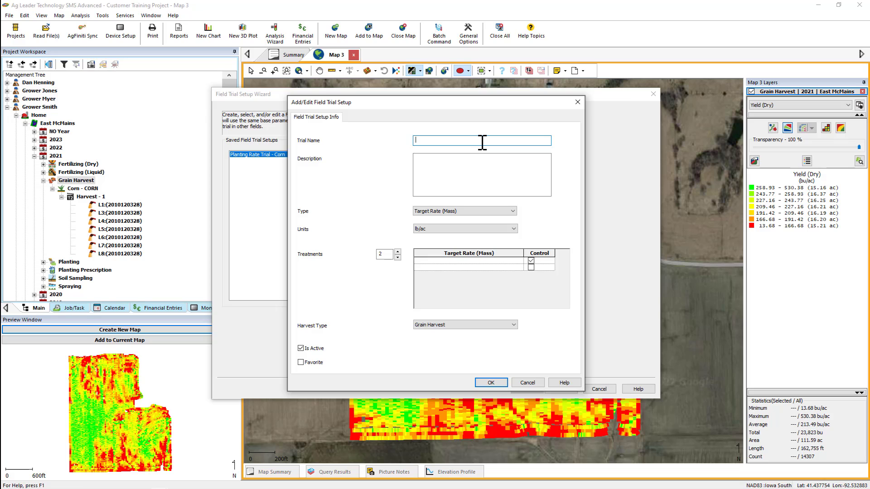
text(Planting Trial 2023)
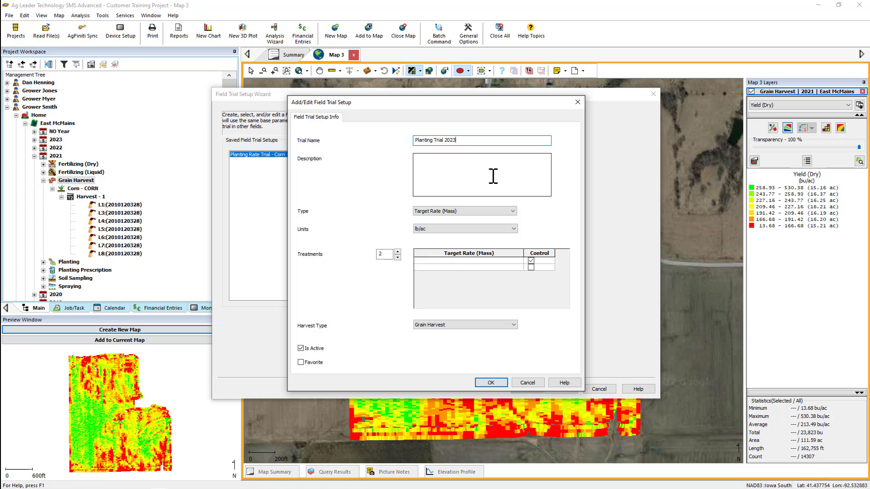
click(493, 176)
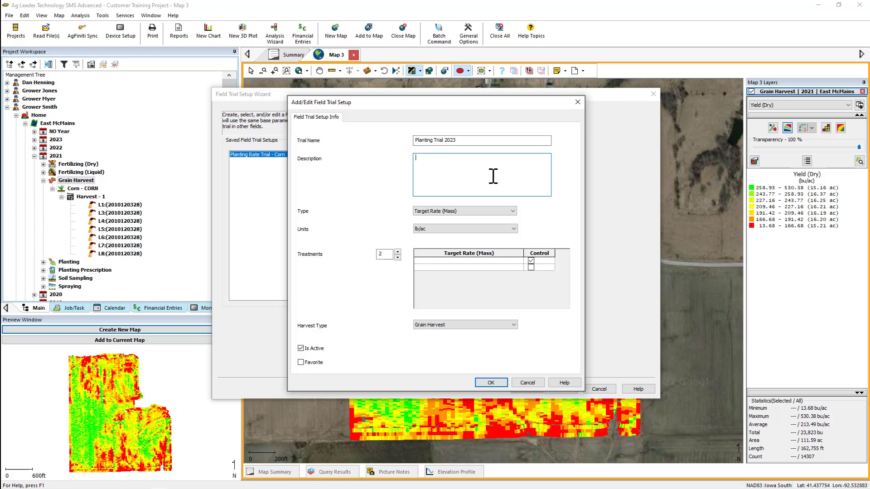
text(XXHybrid)
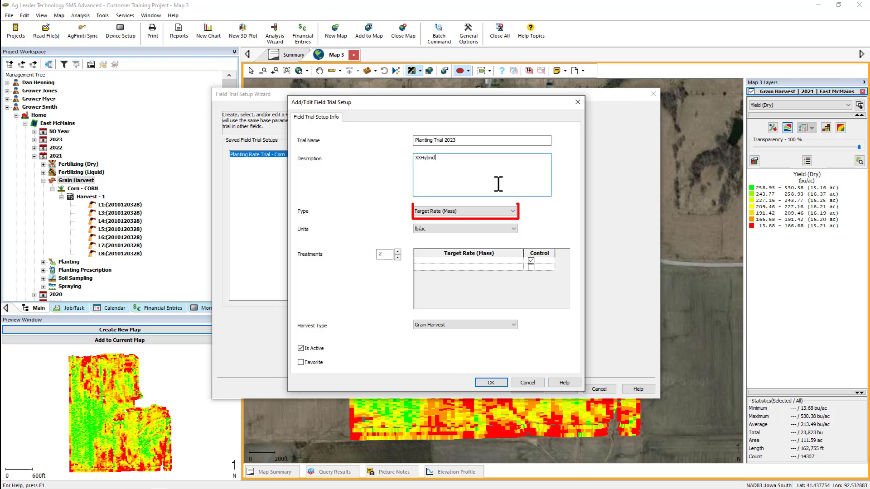
Set the trial type to Target Rate (Count) and the number of treatments to 3.
click(514, 211)
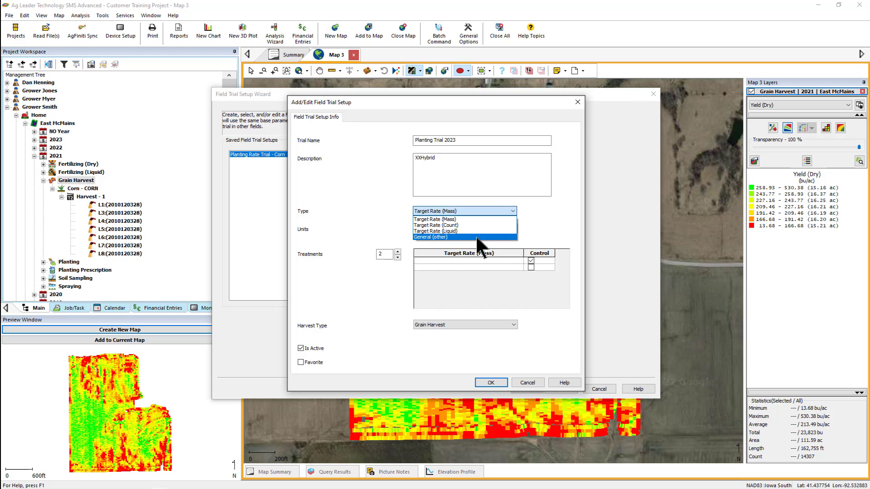
click(474, 225)
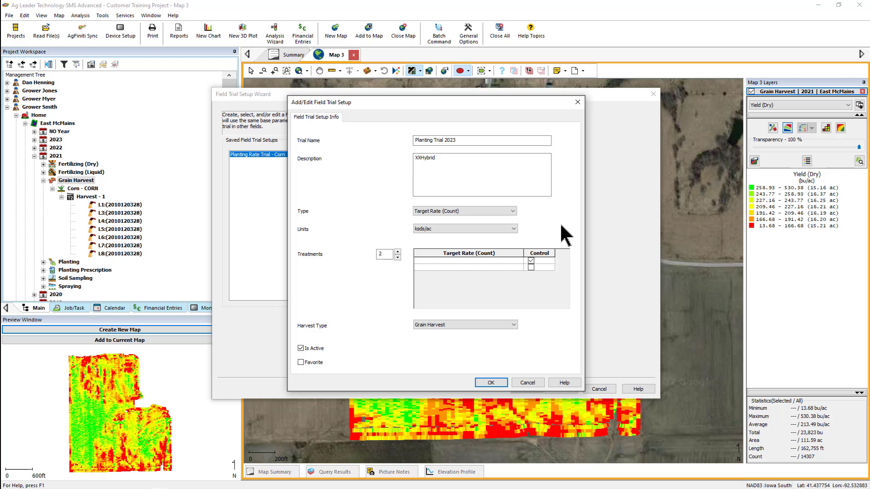
click(397, 252)
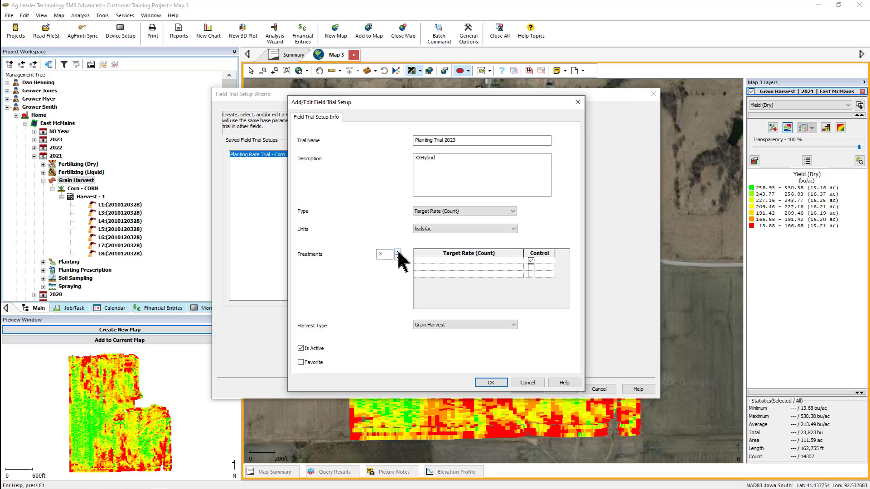
Enter 36, 34 and 32 ksds/ac as the target rates of the three treatments.
click(465, 261)
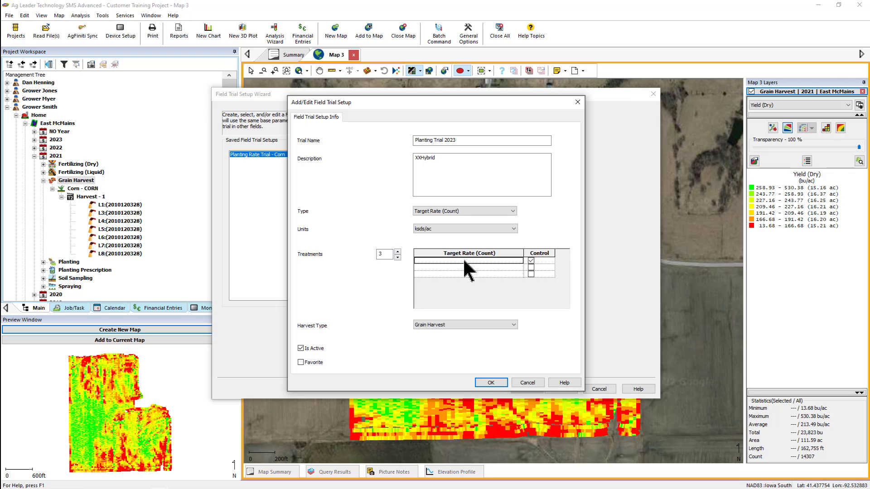
text(36)
key(Return)
text(34)
key(Return)
text(32)
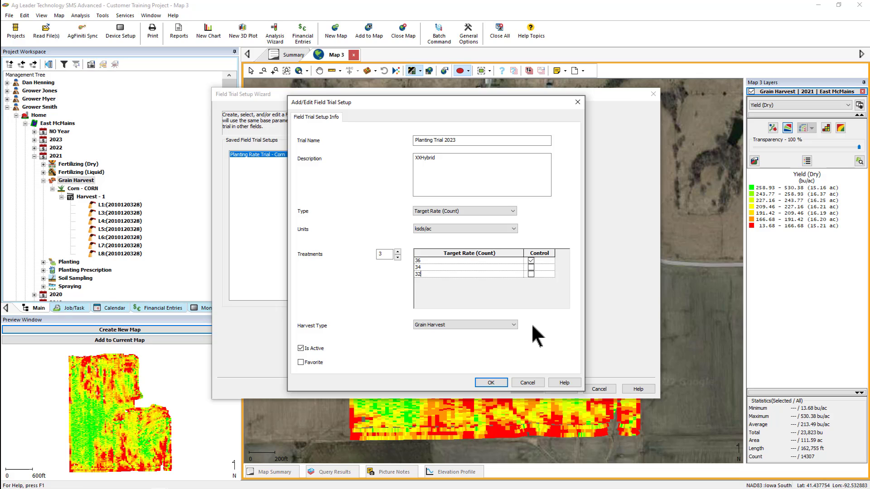
Make the 32 rate the only control treatment, and continue with the saved setup to the field trial settings.
click(530, 273)
click(531, 260)
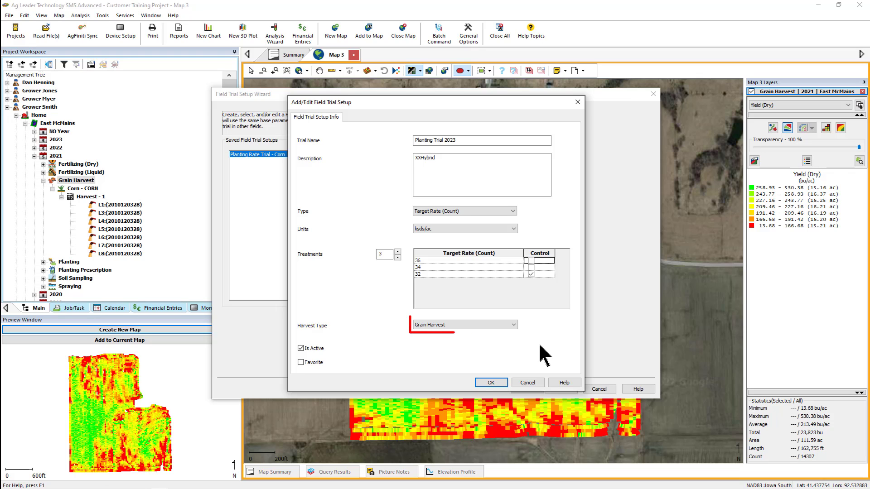
click(514, 325)
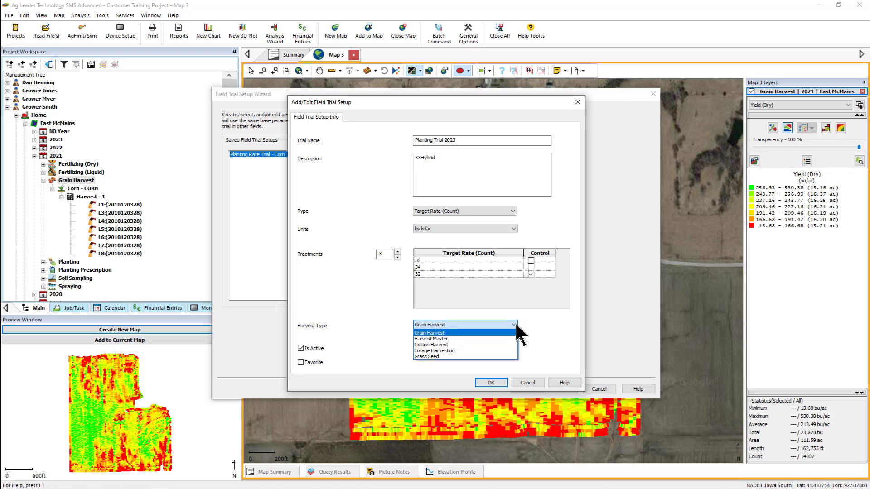
click(515, 325)
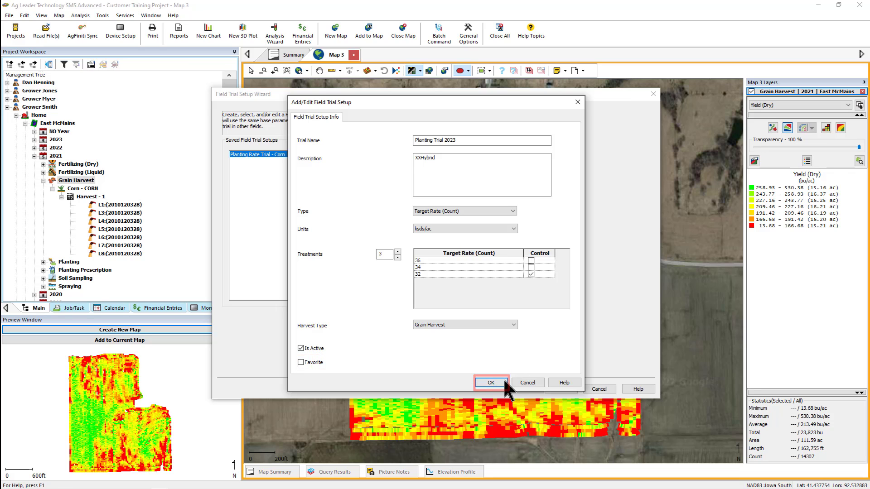
key(Return)
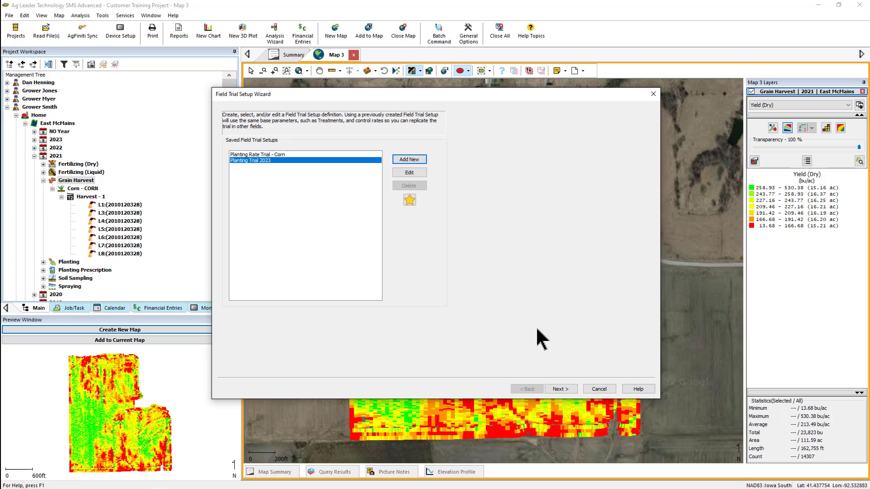
click(560, 390)
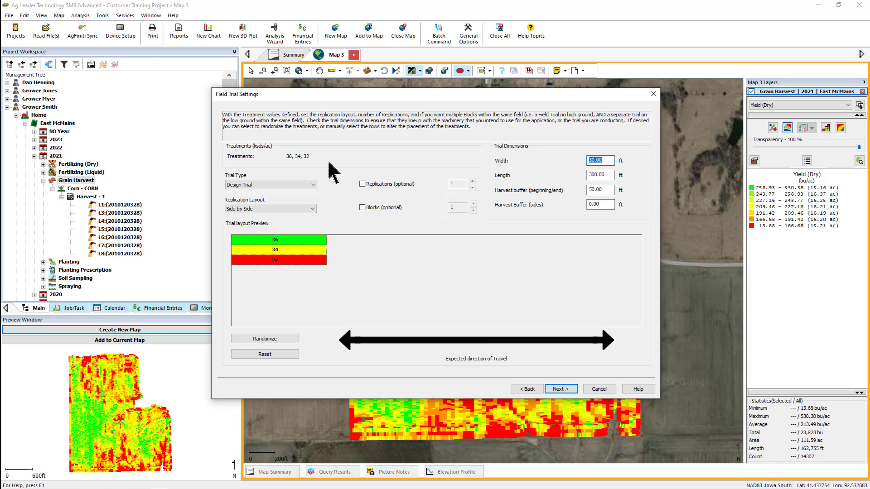
Try the Manual Trial type, and switch the trial type back to Design Trial.
click(314, 185)
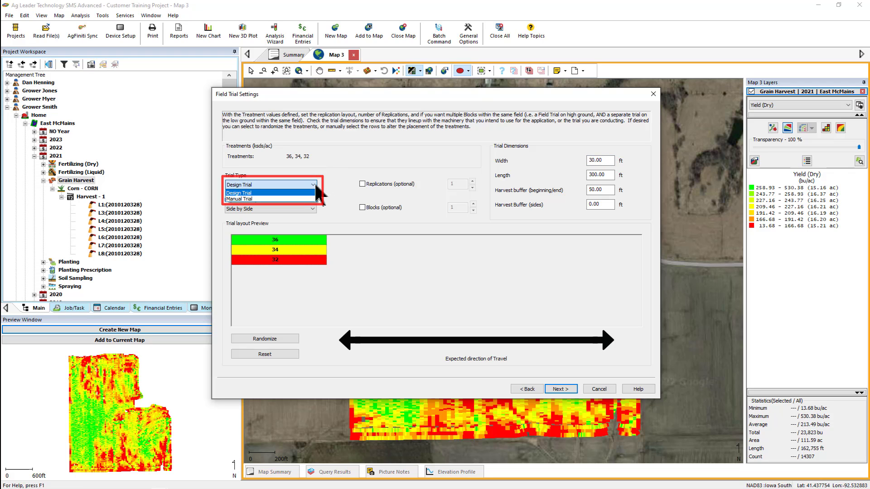
click(315, 187)
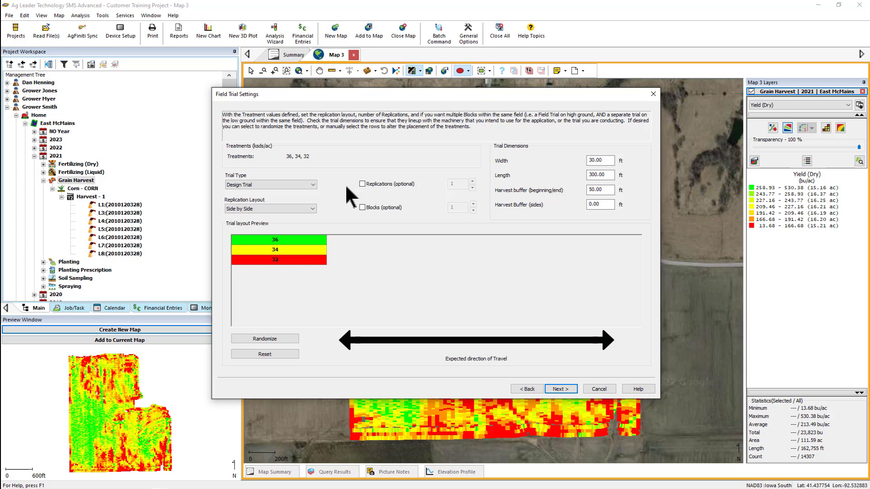
click(312, 184)
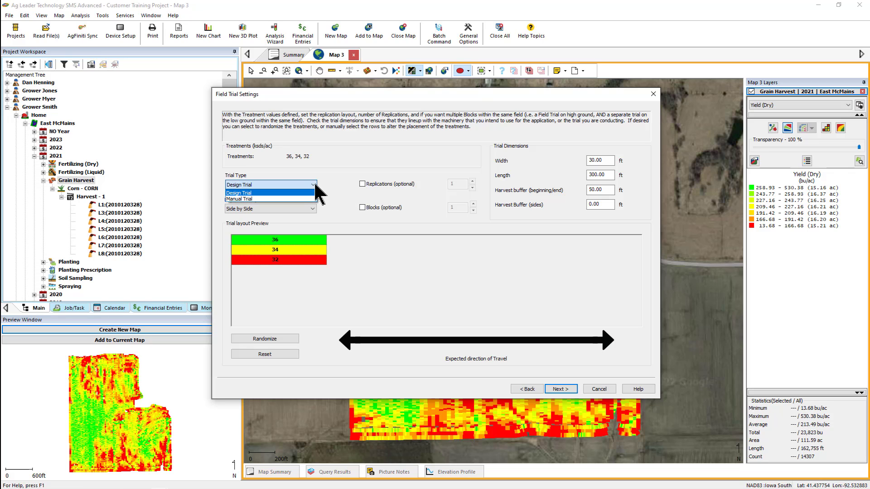
click(309, 195)
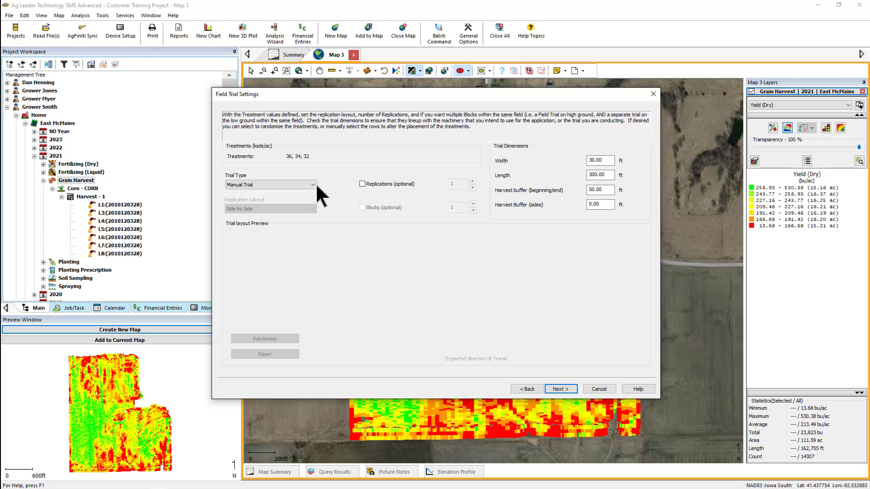
click(315, 185)
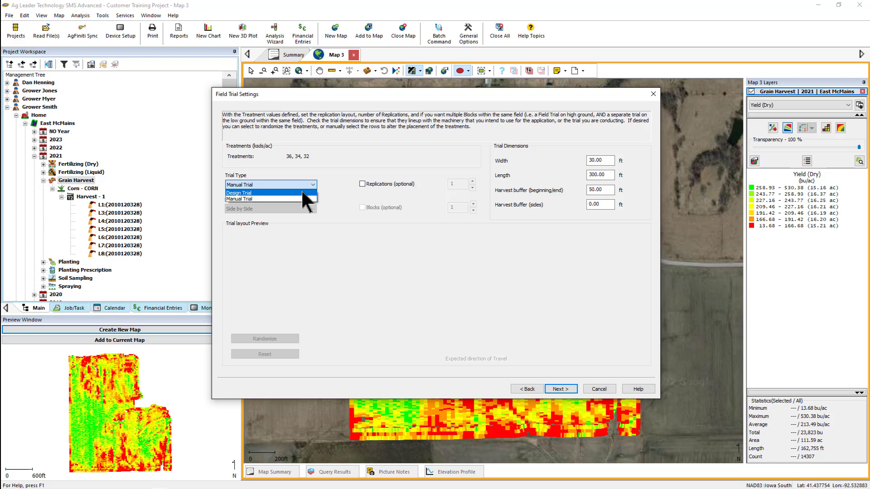
click(303, 193)
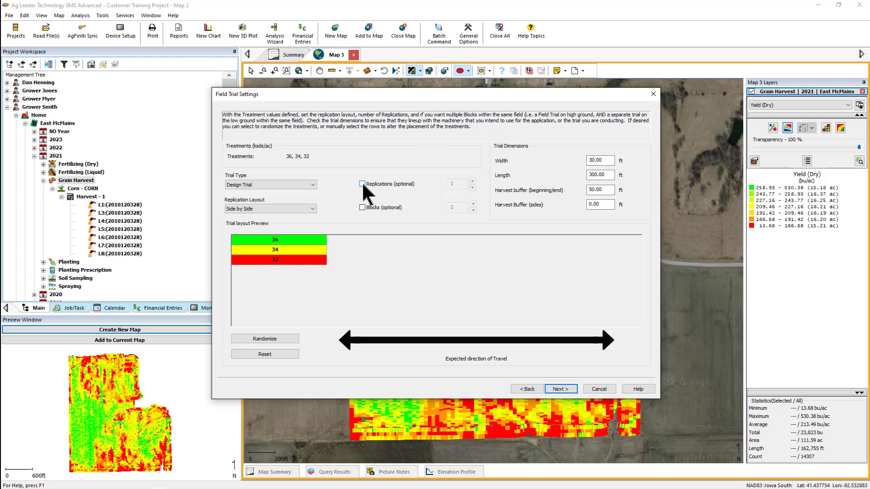
Keep the Side by Side replication layout, and enable 3 replications and 2 blocks for the trial.
click(312, 209)
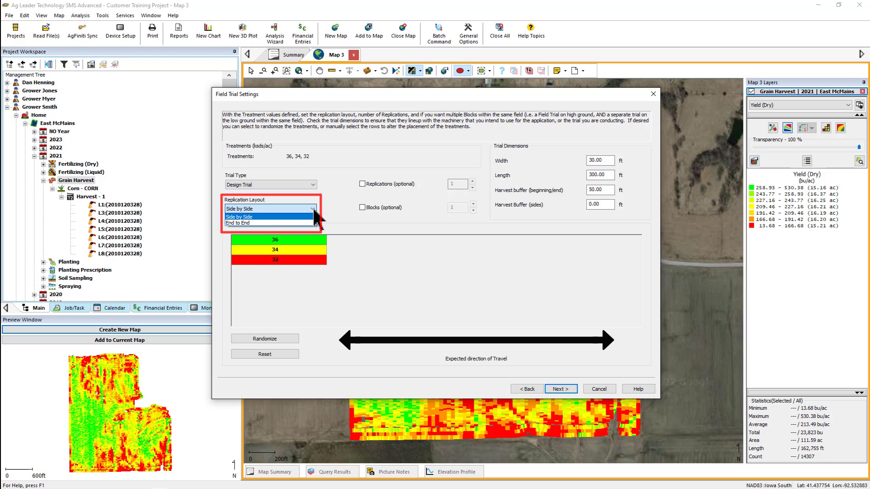
click(313, 210)
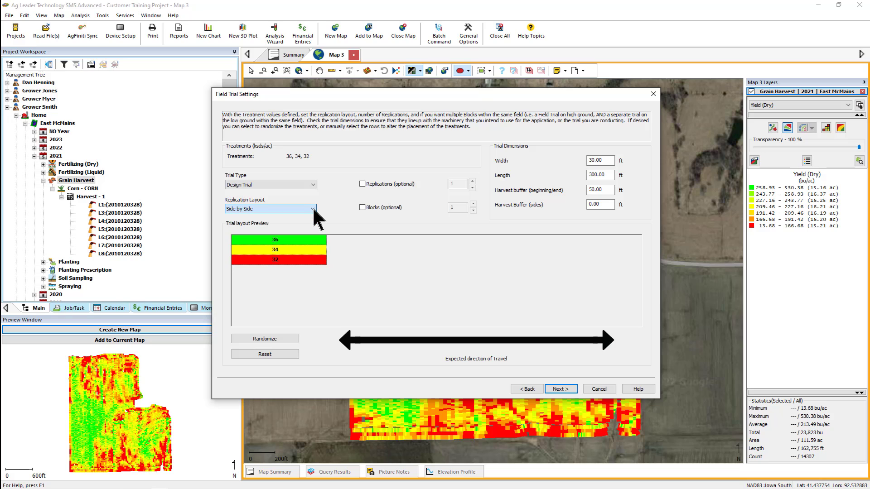
click(362, 184)
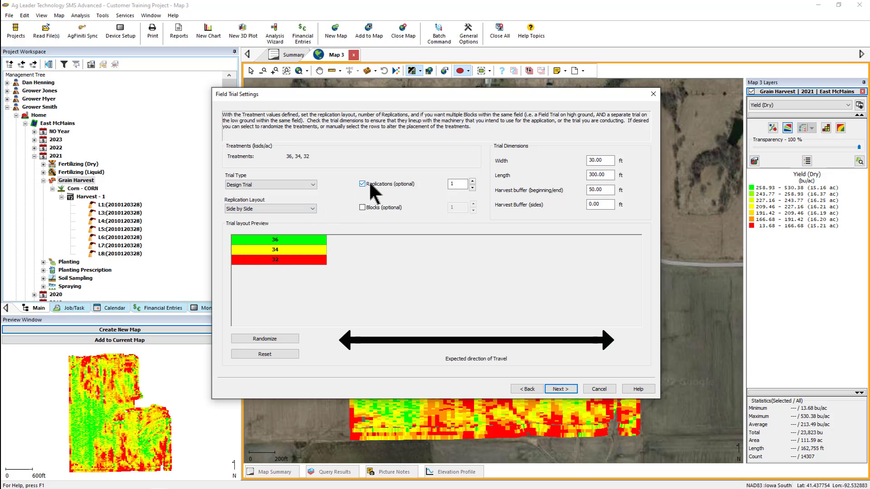
click(473, 182)
click(473, 181)
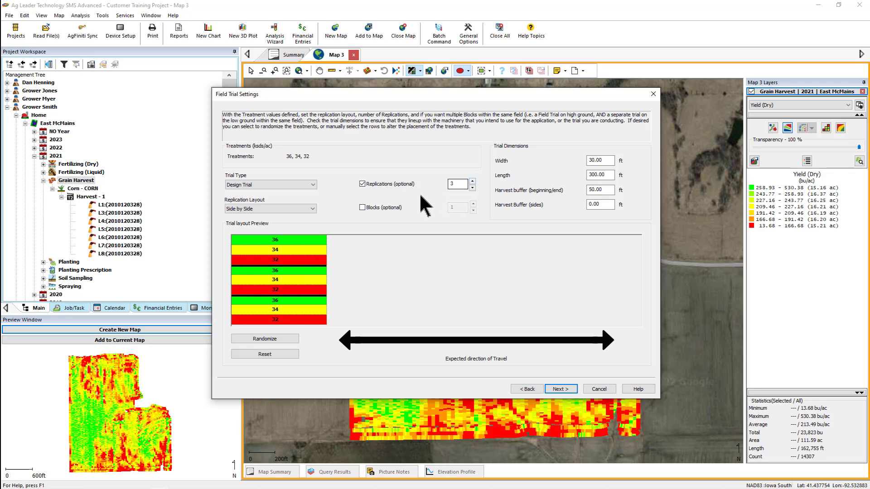
click(363, 208)
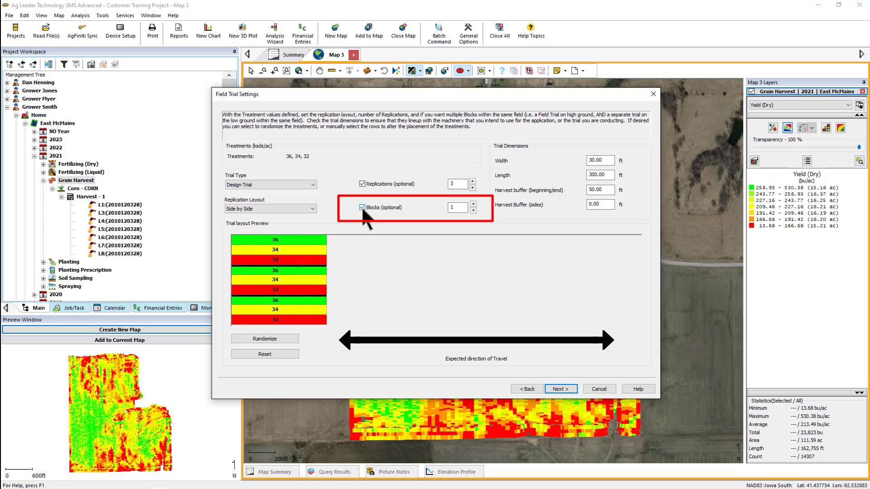
click(473, 204)
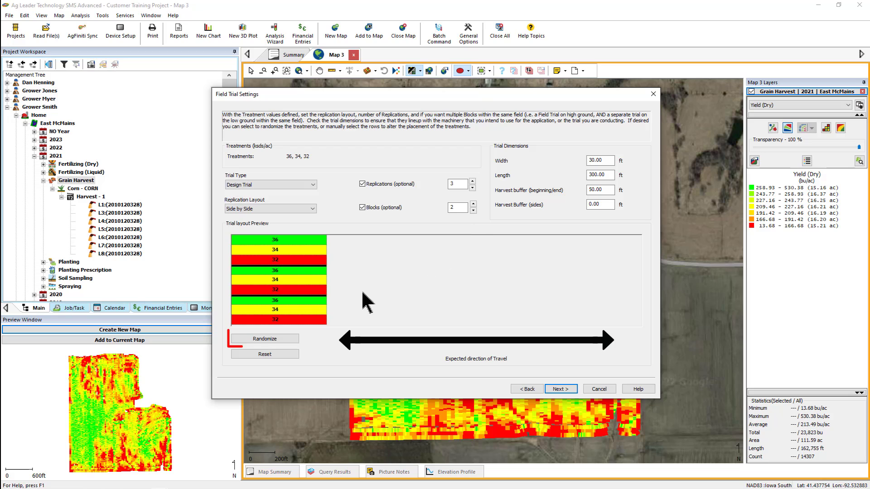
Randomize the treatment order in the layout several times, and reset it to the original order.
click(280, 342)
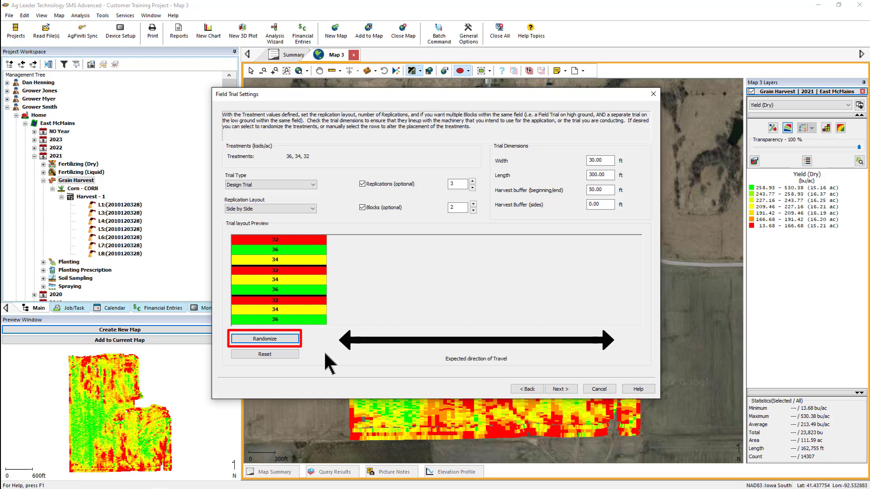
click(289, 339)
click(288, 340)
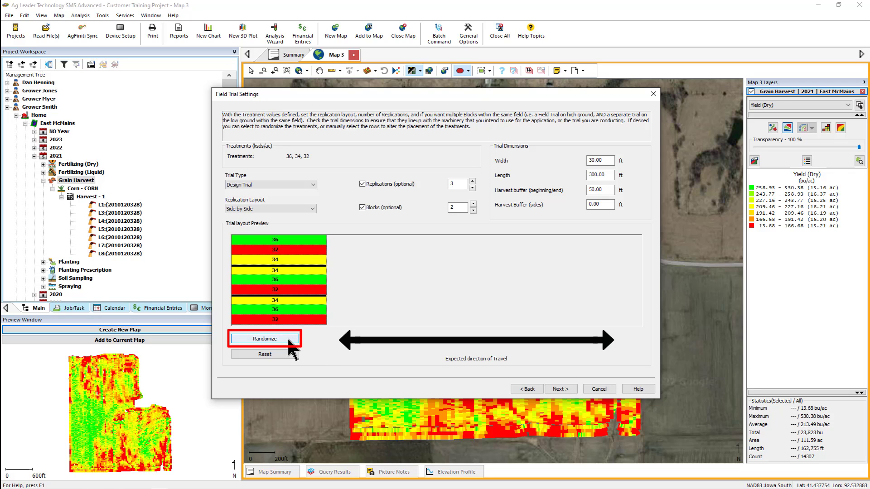
click(289, 341)
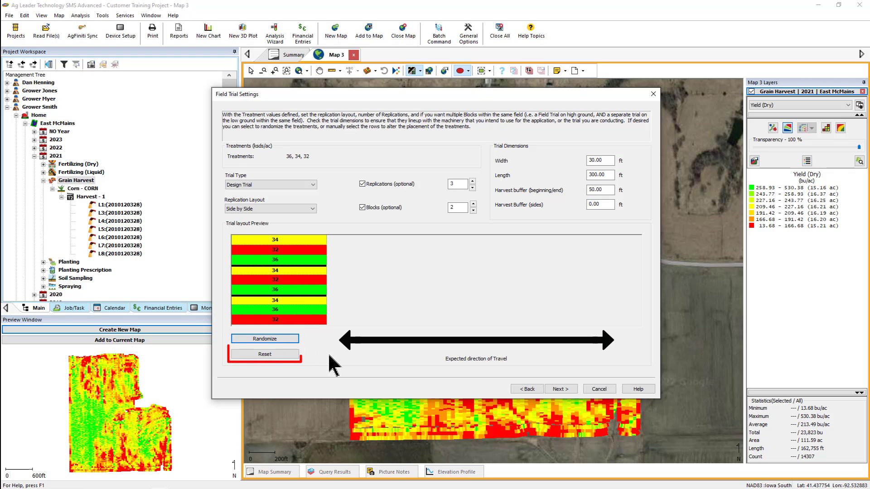
click(290, 358)
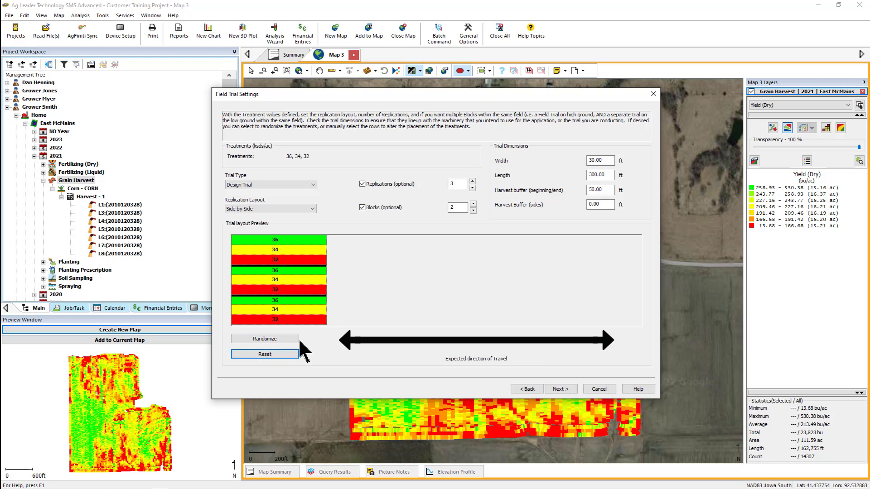
Set the last treatment row of the third replication to 34, and finish the trial setup with the existing placement restrictions.
click(300, 320)
click(322, 319)
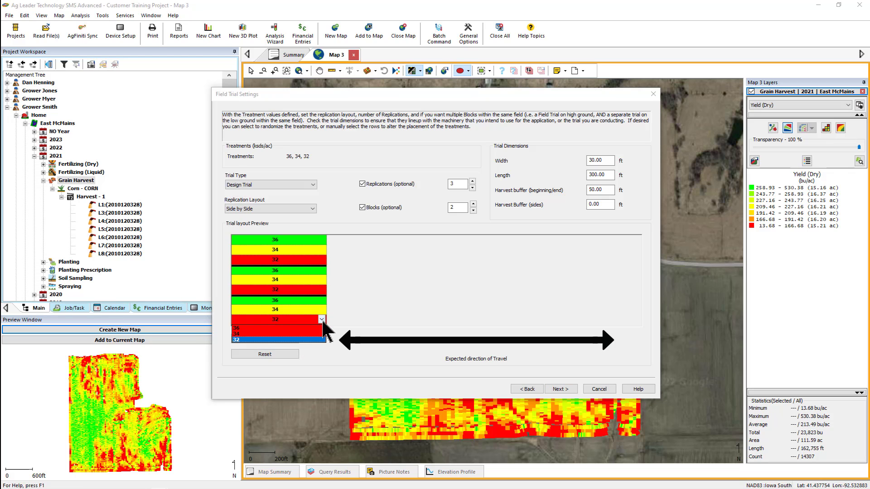
click(302, 334)
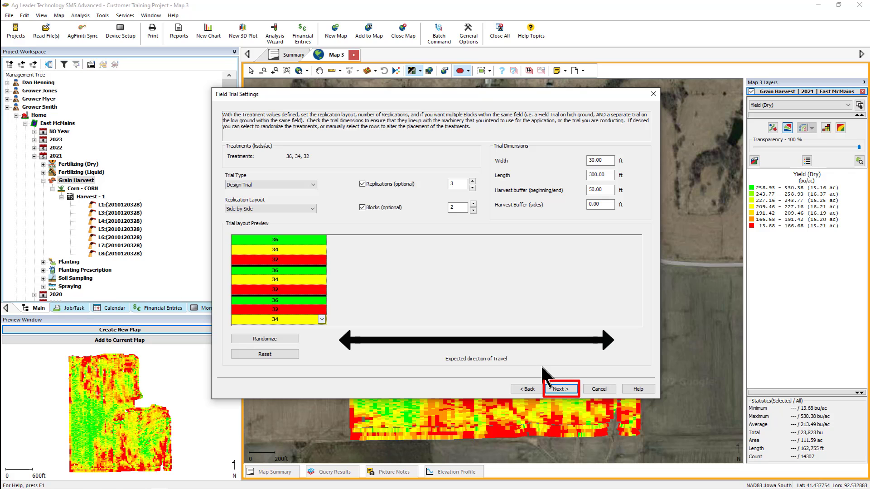
click(561, 389)
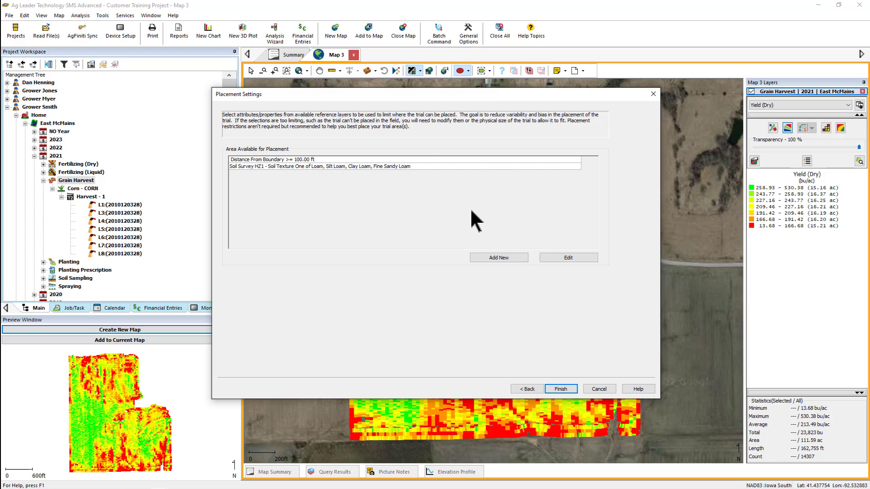
click(561, 390)
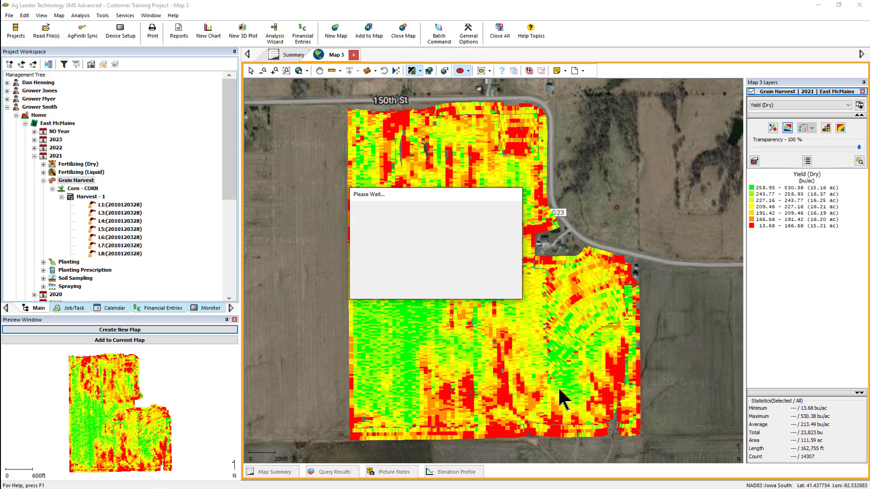
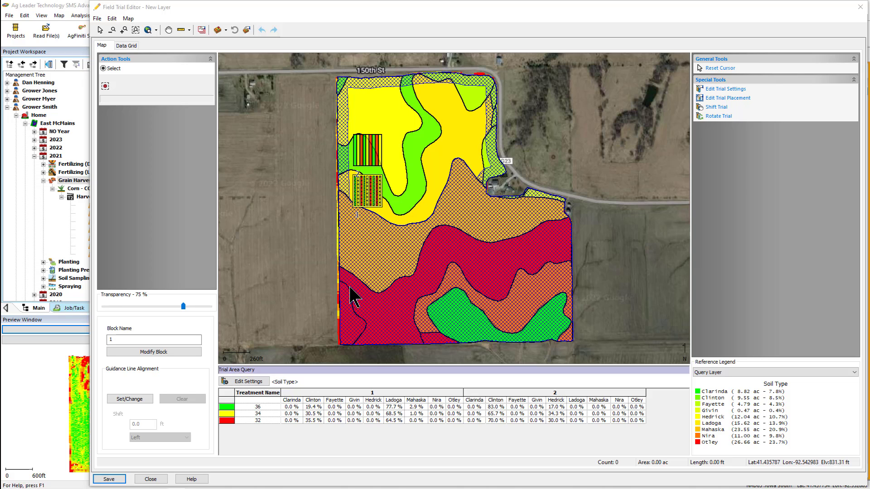
Review the reference layers and their display settings for the trial map, keeping them as they are.
click(126, 19)
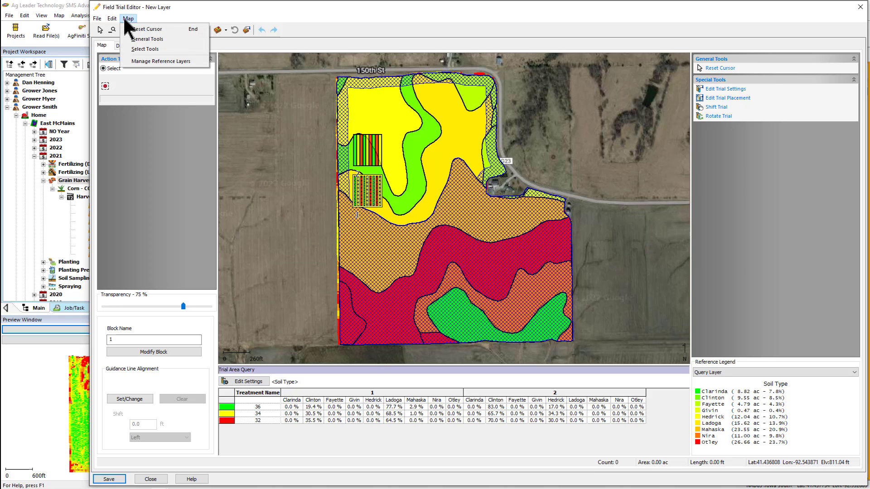
click(172, 62)
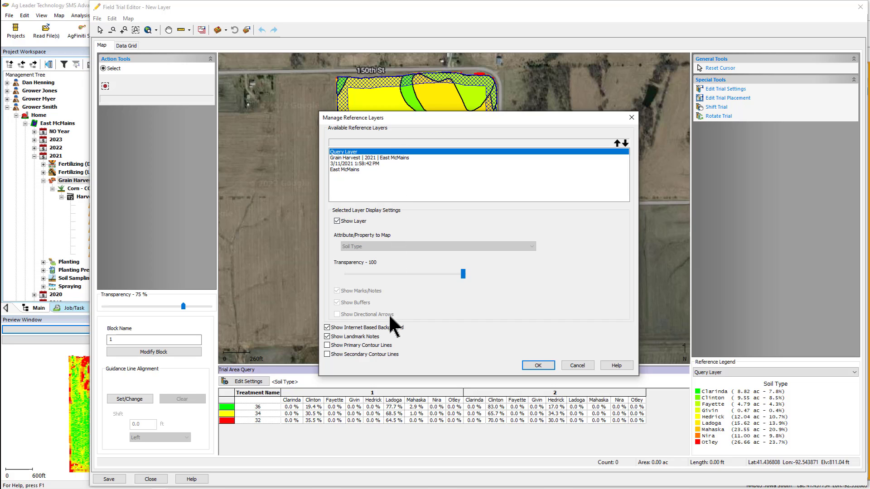
click(530, 366)
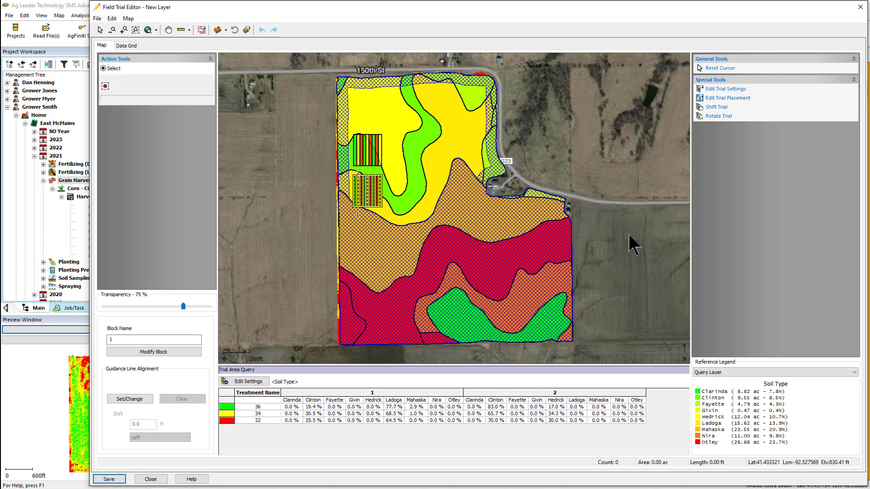
Shift trial block 1 east so it sits in the middle of the field's northern half, beside the Clinton soil band.
click(728, 108)
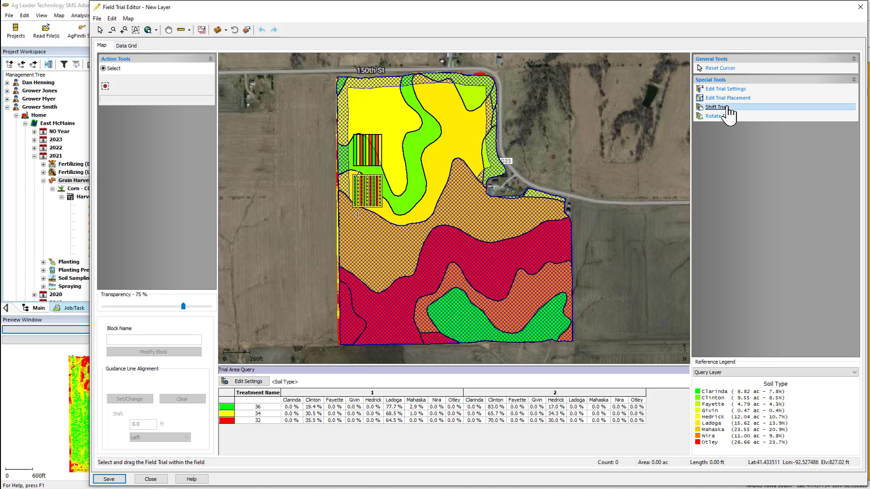
drag(374, 190, 418, 189)
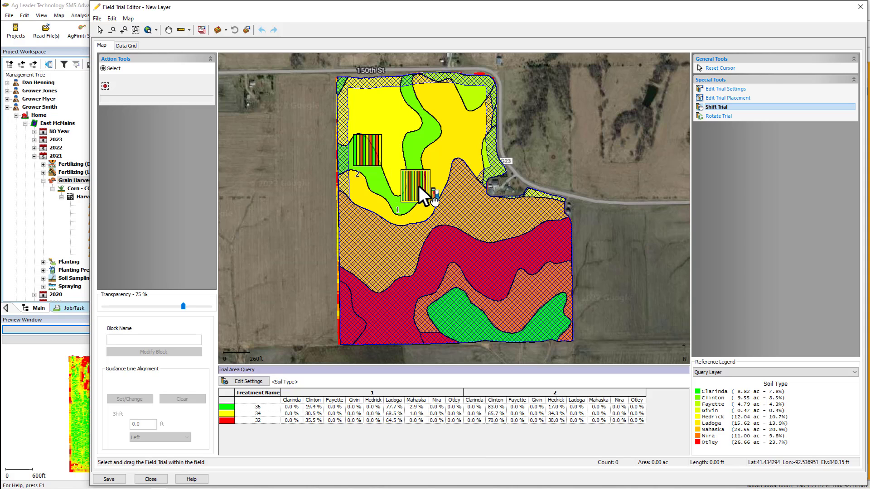
drag(418, 186, 418, 185)
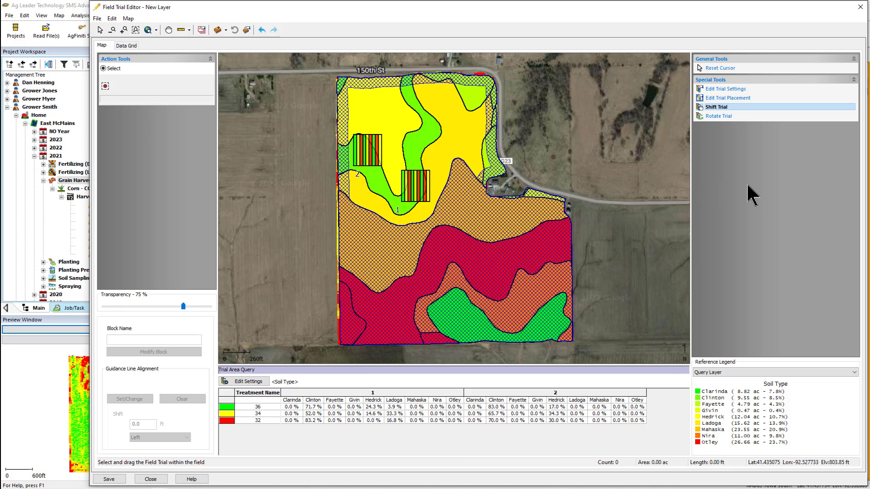
Rename the western trial block to West and the shifted block to Middle.
click(367, 155)
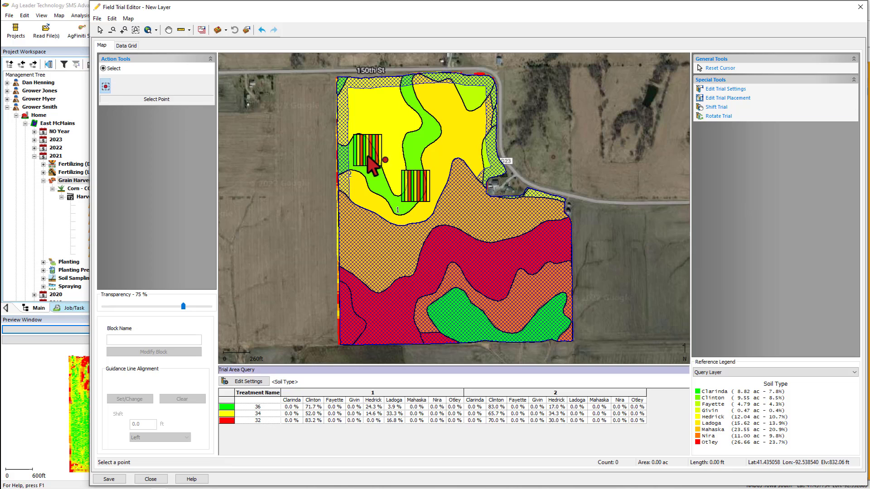
click(154, 340)
text(West)
key(Return)
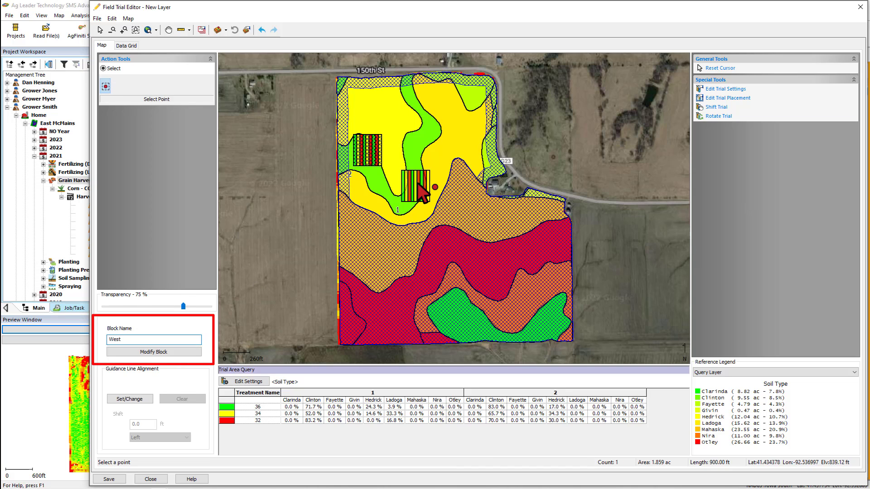
click(422, 186)
click(170, 340)
text(Middle)
click(154, 352)
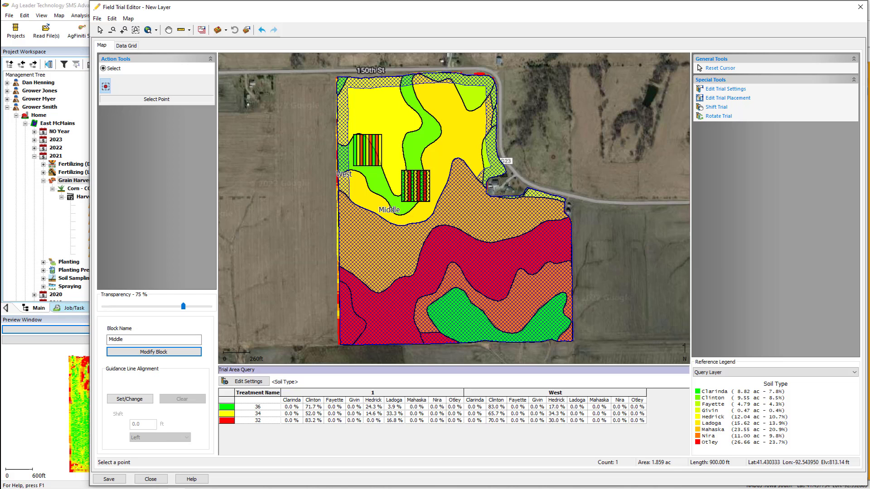
Align the Middle block to the 2020 AB guidance line.
click(144, 399)
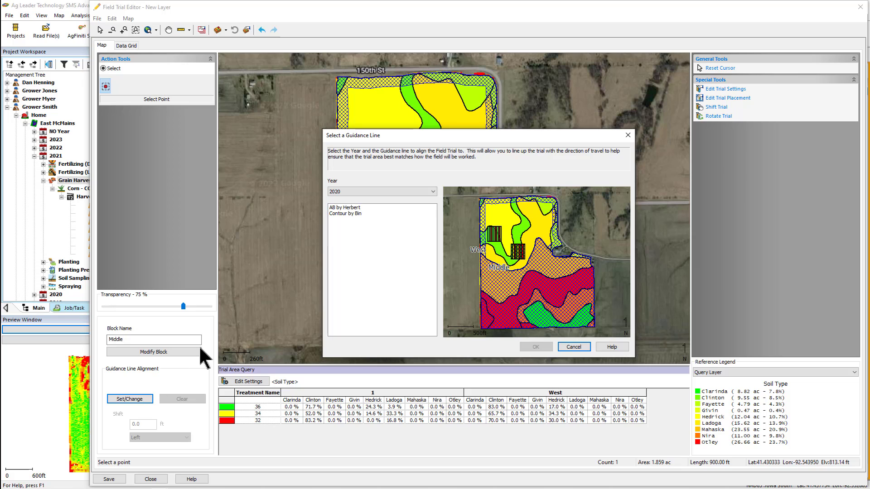
click(351, 207)
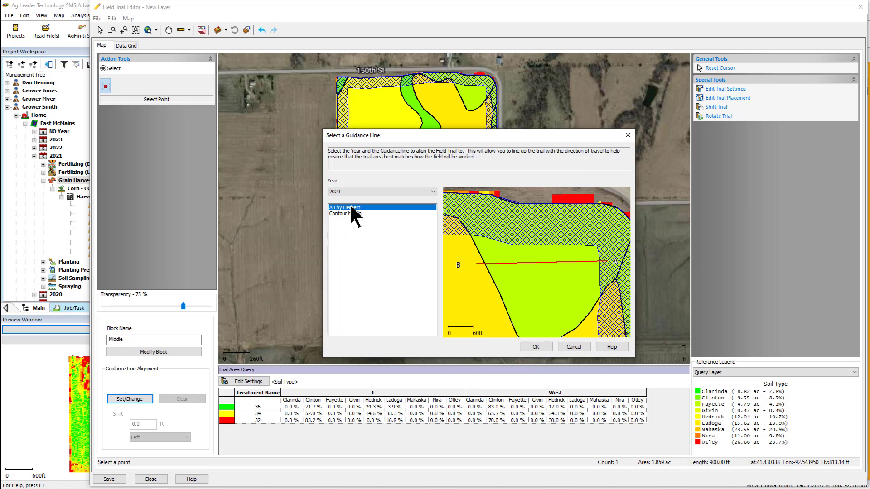
click(537, 348)
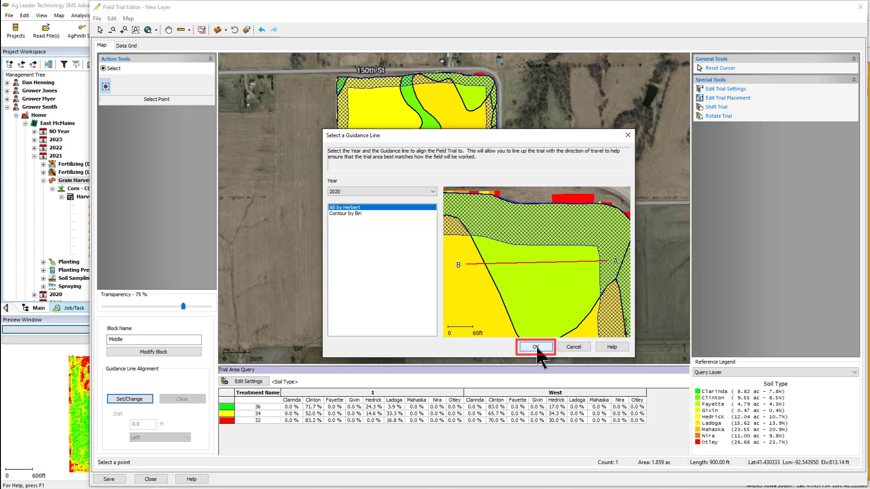
click(536, 347)
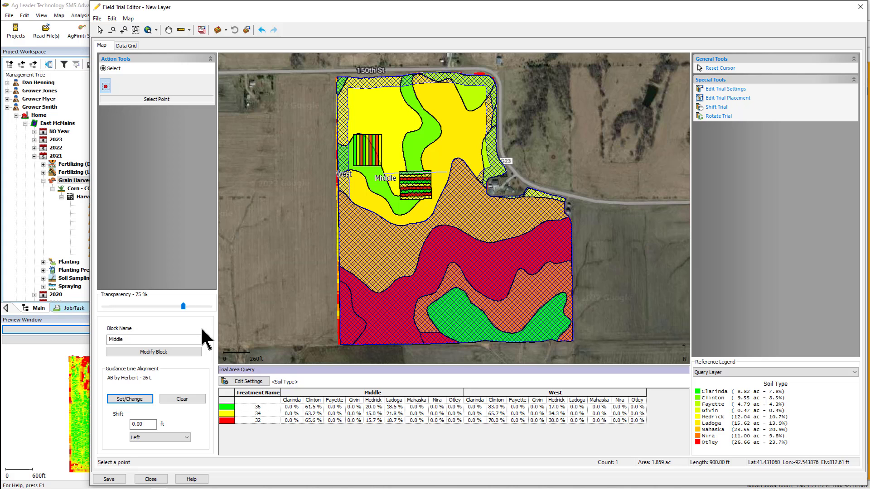
Align the West block to the same 2020 AB guidance line, and clear its guidance line assignment.
click(377, 158)
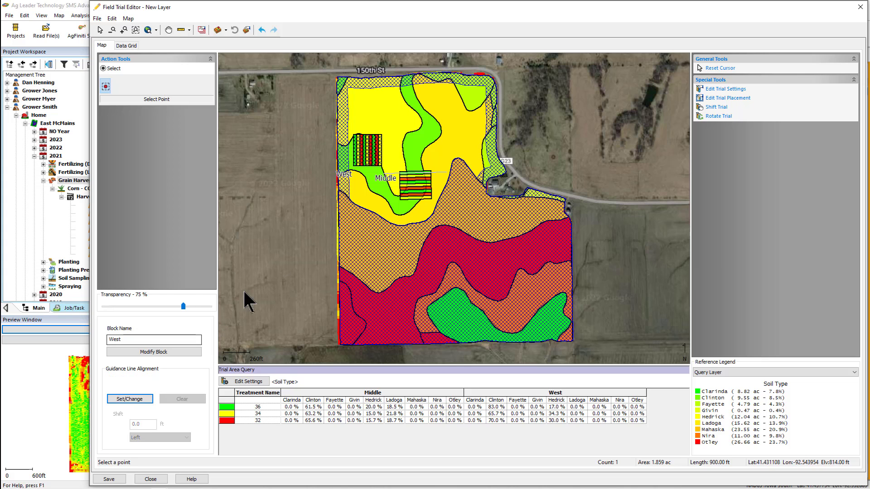
click(130, 399)
click(376, 202)
click(545, 347)
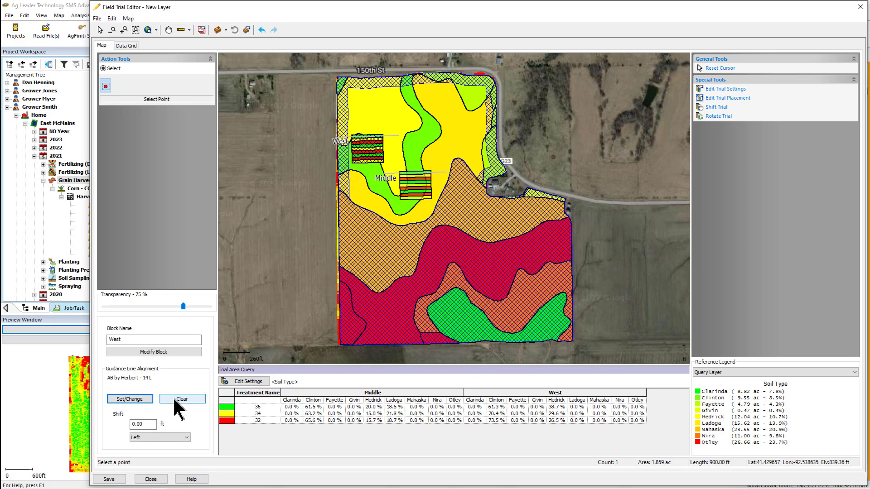
click(174, 398)
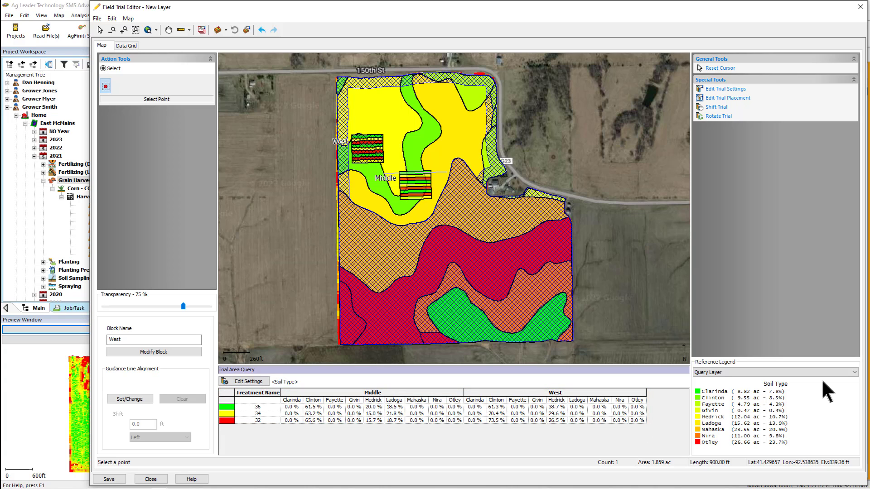
Check the layer choice of the reference legend, and save the field trial.
click(858, 376)
click(858, 374)
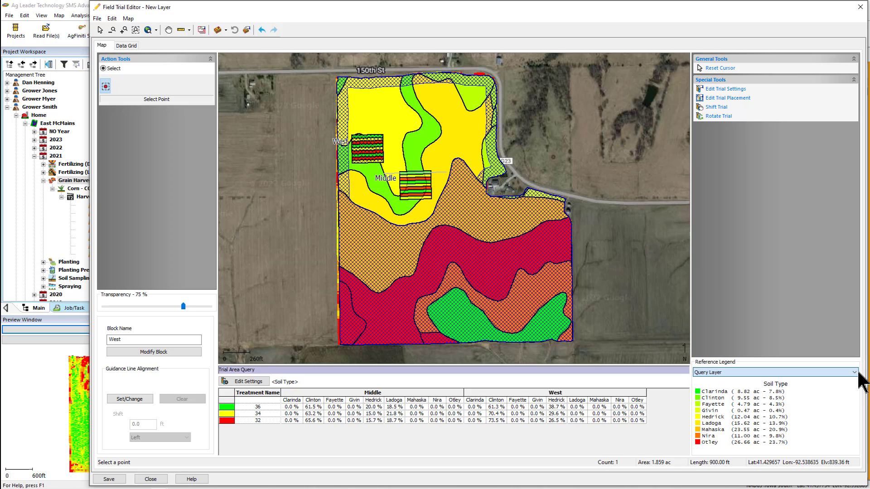
click(111, 479)
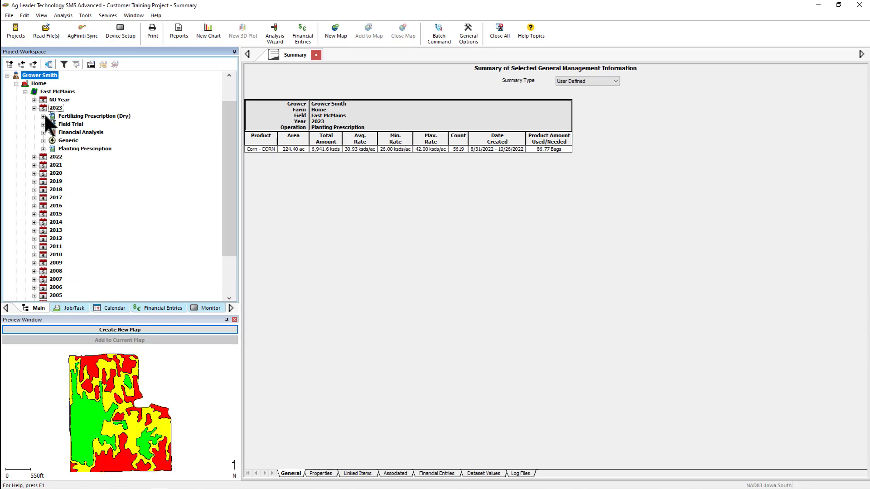
Create a new map of the 2023 Planting Prescription for East McMains, and open its layer for editing.
click(85, 149)
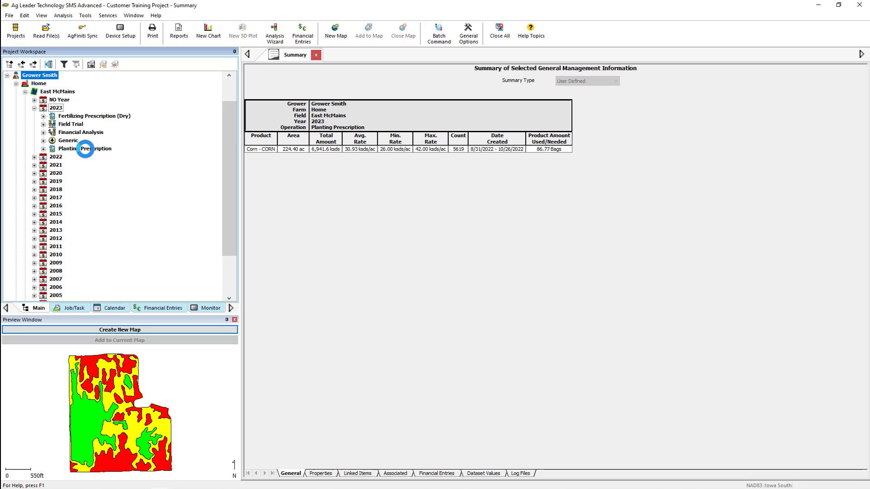
click(113, 329)
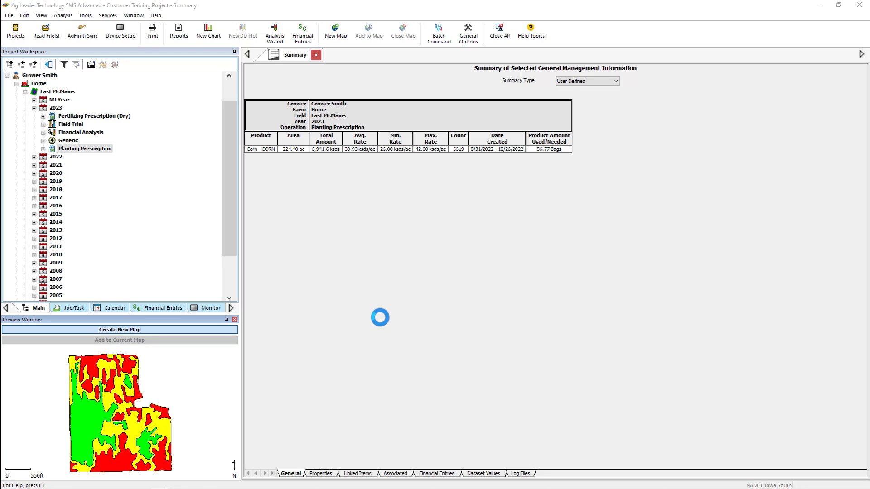
right_click(395, 301)
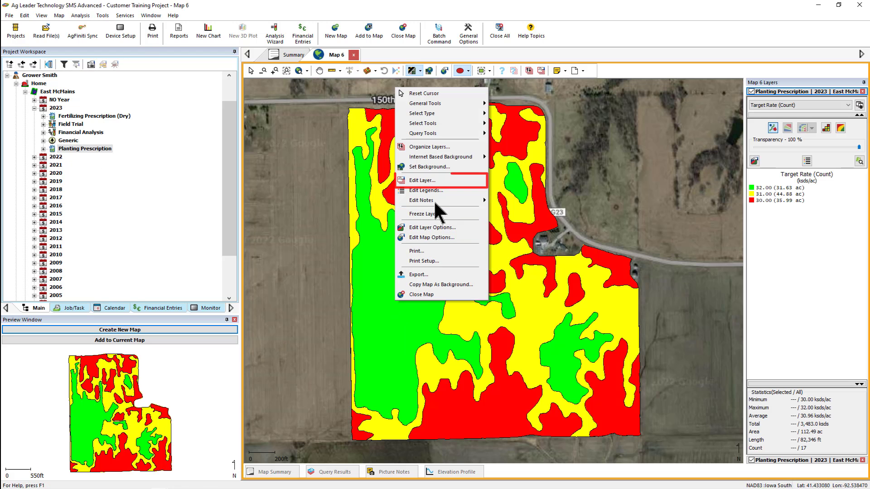
click(435, 180)
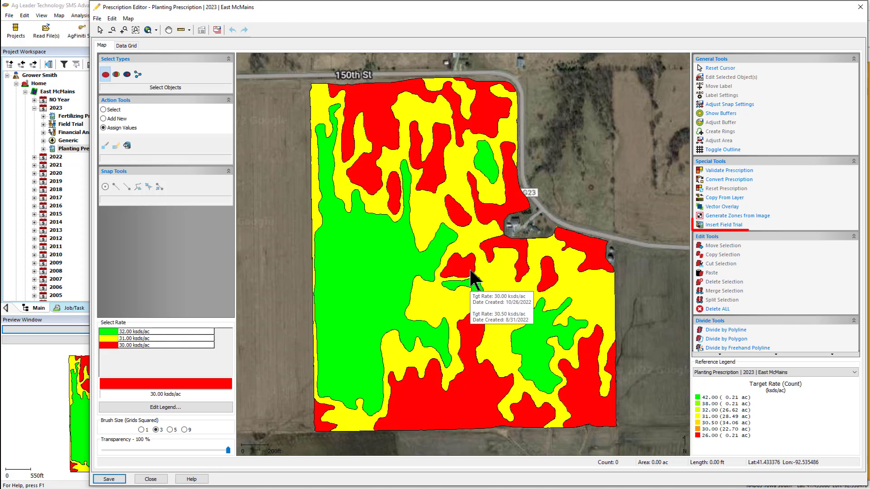
Insert the 2023 field trial "Planting Trial 2023" into the planting prescription.
click(723, 224)
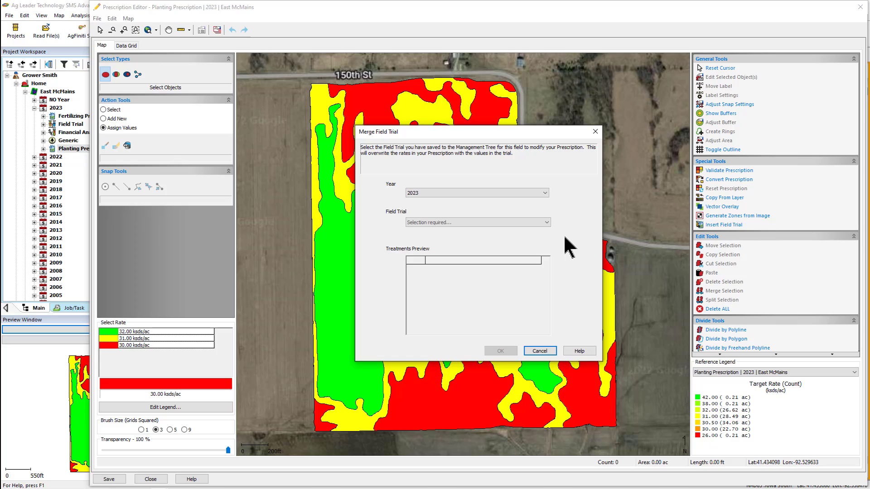
click(547, 223)
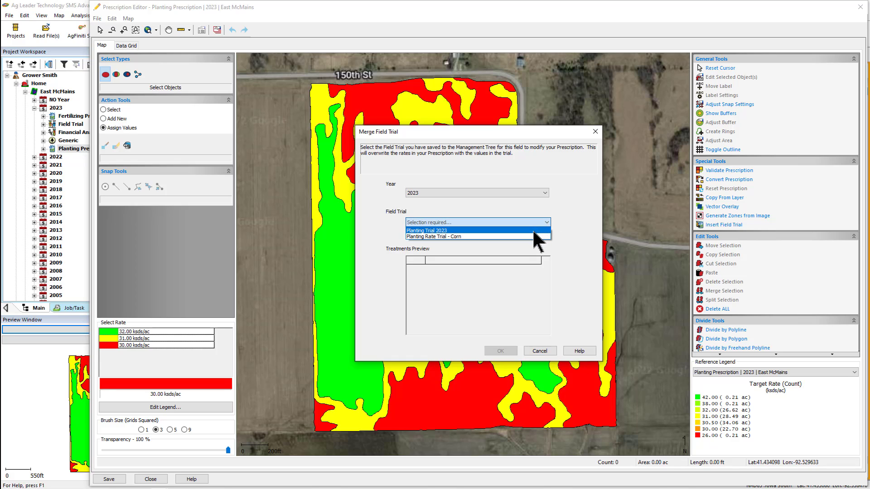
click(533, 230)
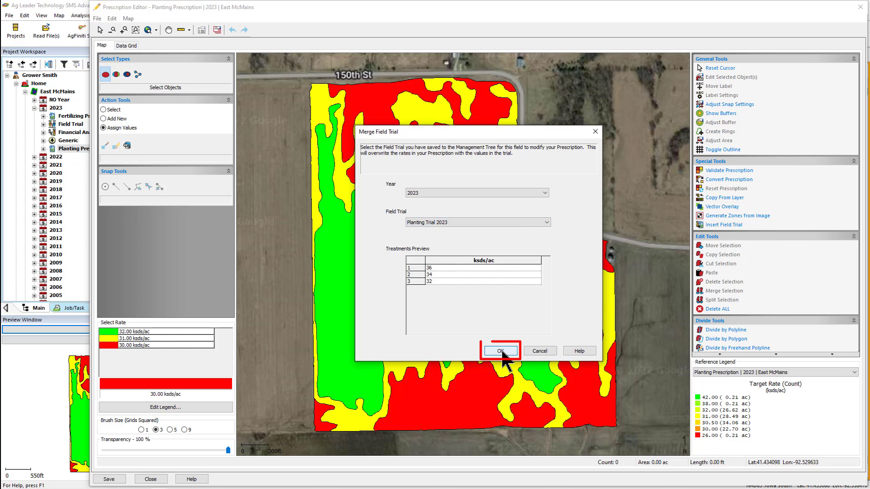
click(500, 352)
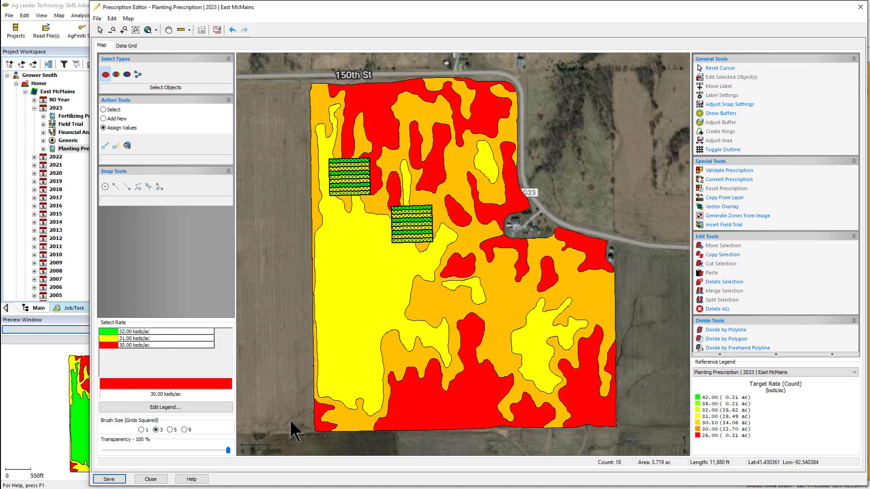
Save the prescription over the existing dataset, and close the prescription editor.
click(108, 479)
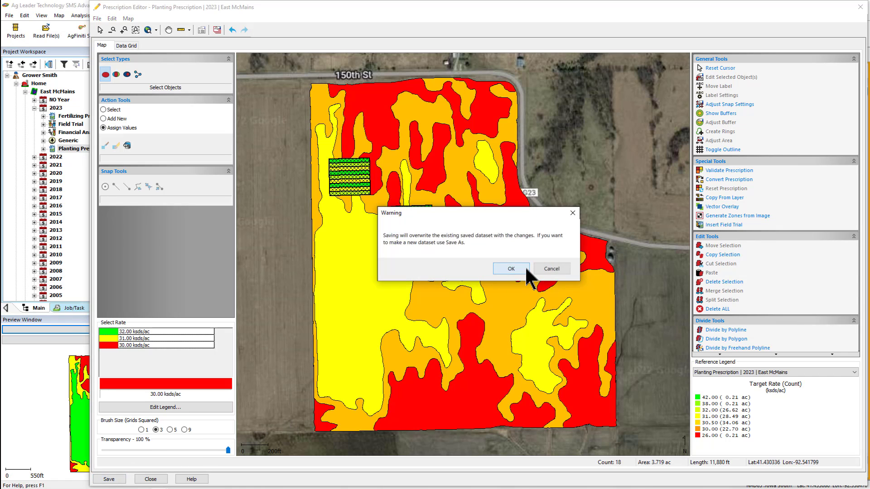
click(527, 270)
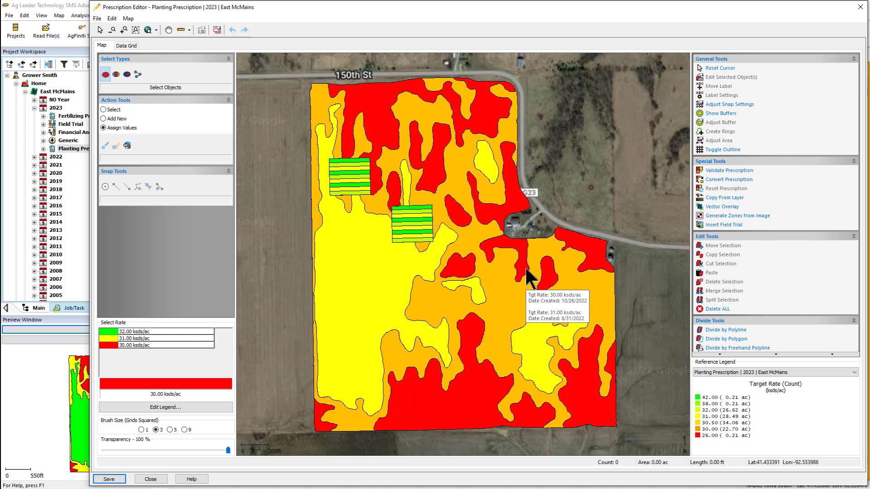
click(151, 479)
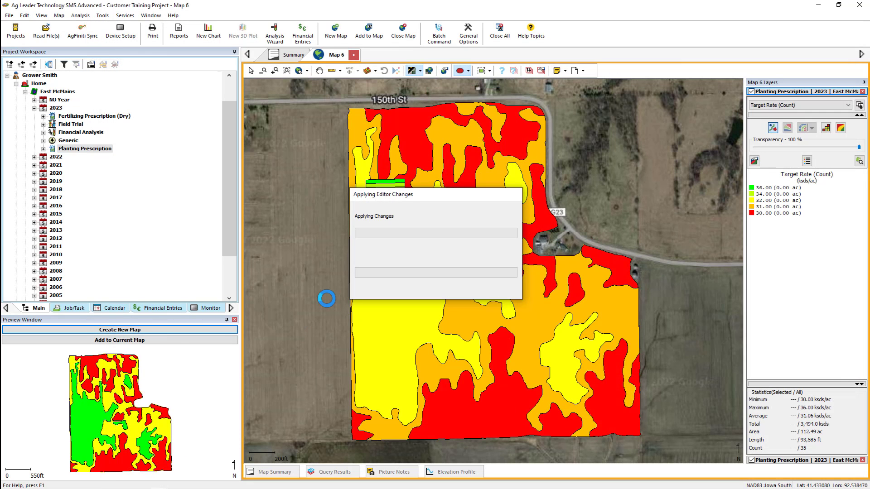